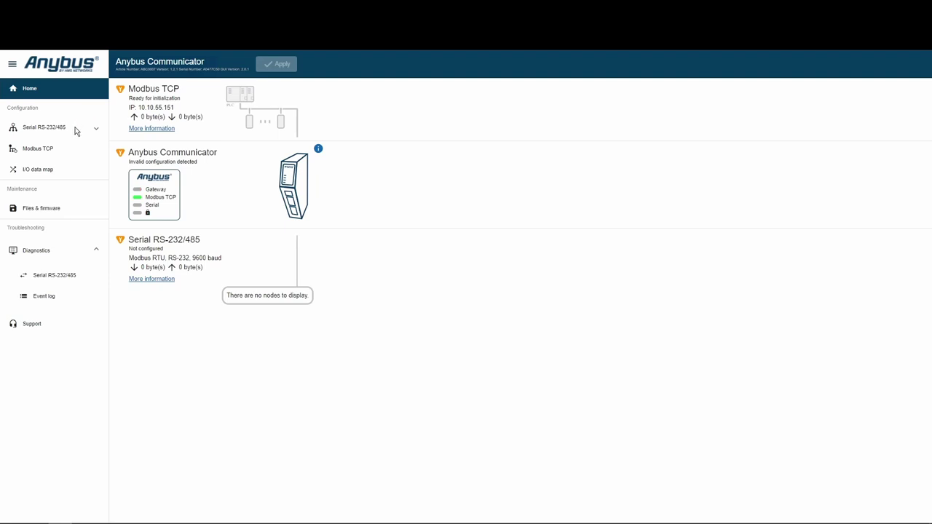
Expand the Serial RS-232/485 section in the sidebar.
{"action": "left_click", "coordinate": [75, 130]}
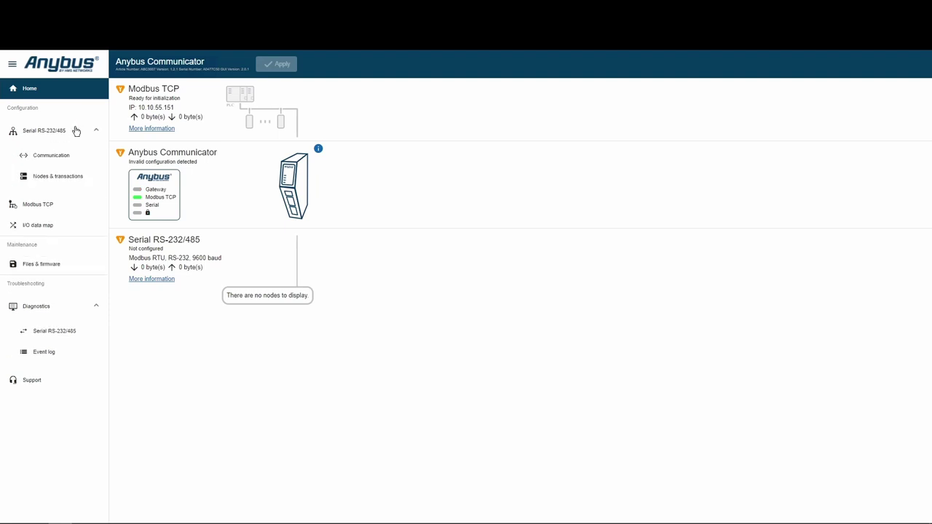
Change the serial protocol to Custom Request/Response and confirm the change.
{"action": "left_click", "coordinate": [65, 157]}
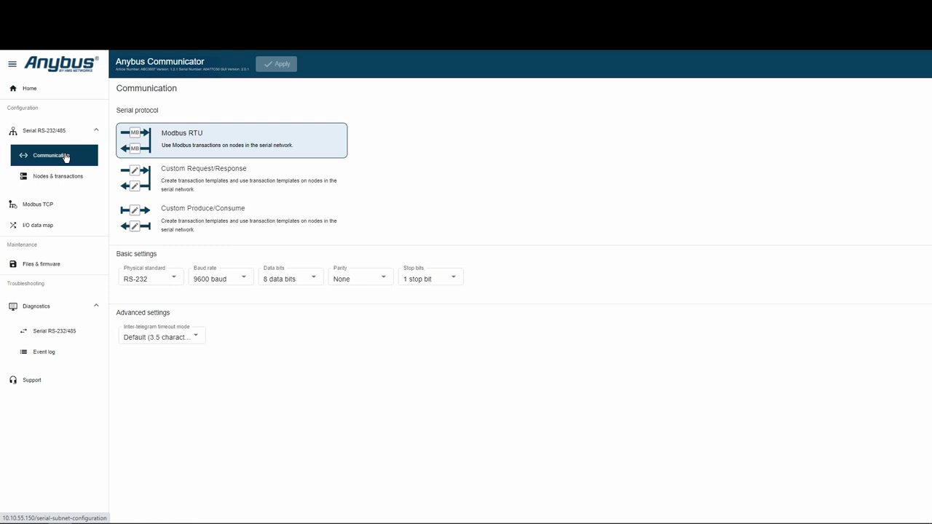
{"action": "left_click", "coordinate": [166, 174]}
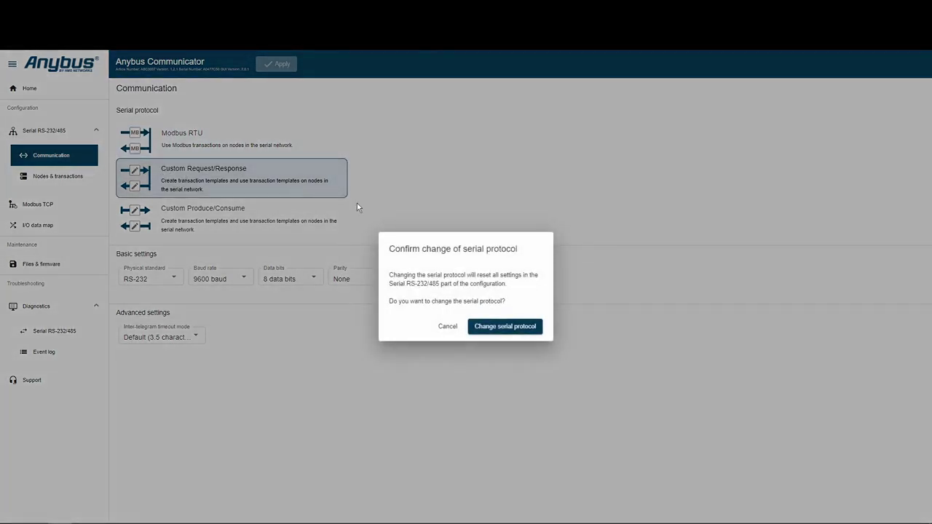
{"action": "left_click", "coordinate": [499, 327]}
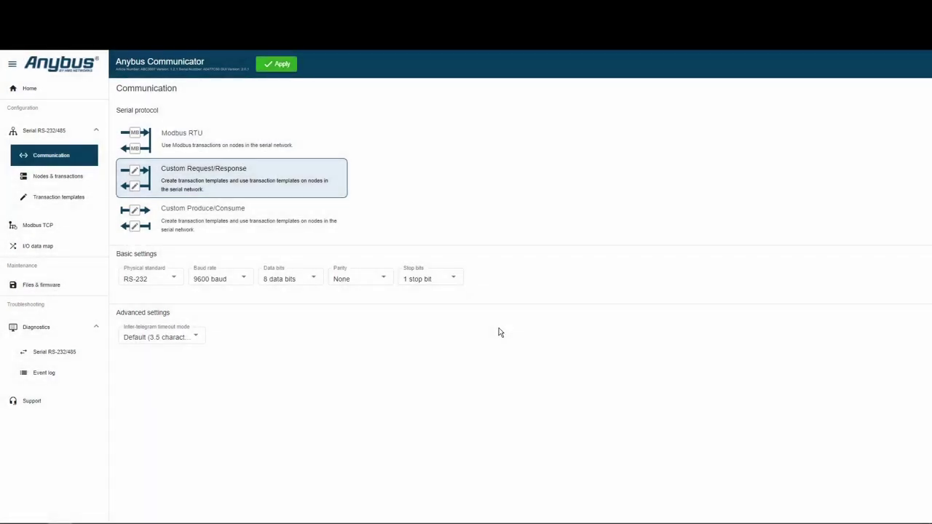
Set the physical standard to RS-485 and the baud rate to 19200.
{"action": "left_click", "coordinate": [173, 280]}
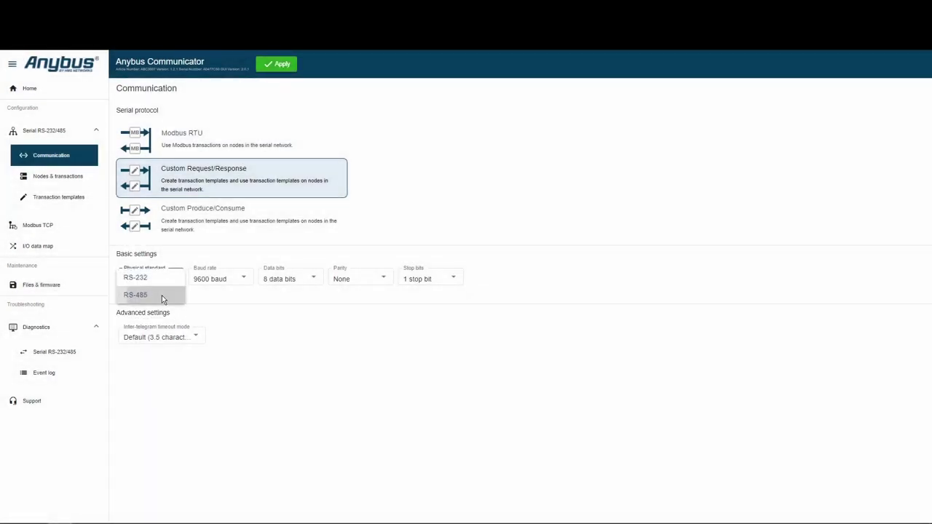
{"action": "left_click", "coordinate": [162, 295]}
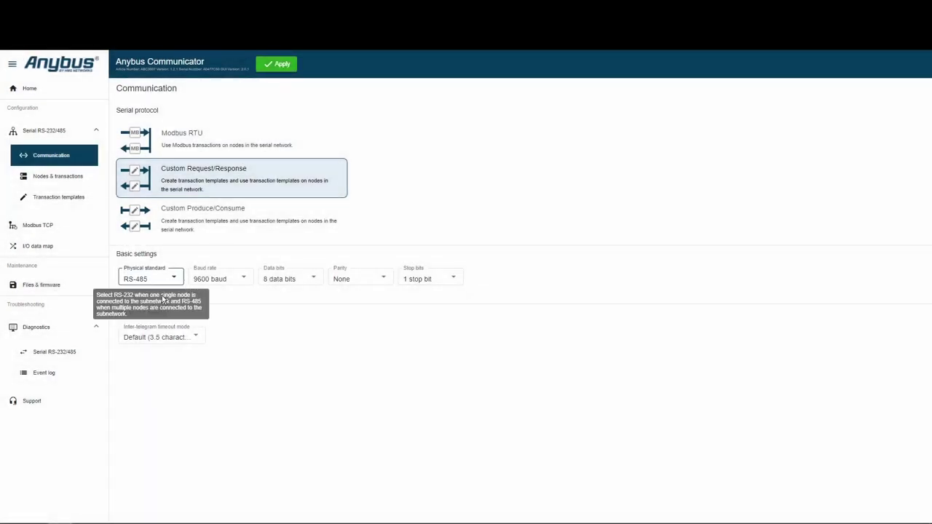
{"action": "left_click", "coordinate": [231, 280]}
{"action": "left_click", "coordinate": [229, 295]}
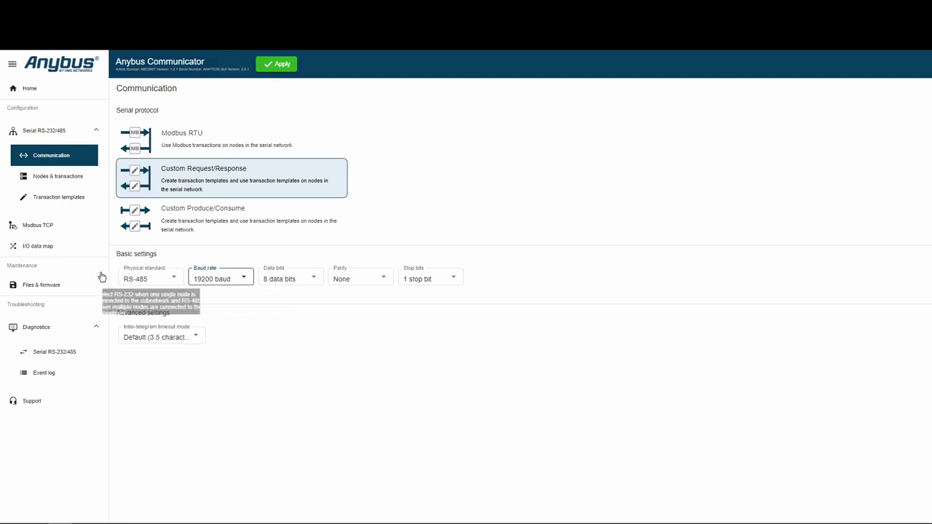
Add a node at address 1 under Nodes & transactions and name it WeightScale.
{"action": "left_click", "coordinate": [76, 181]}
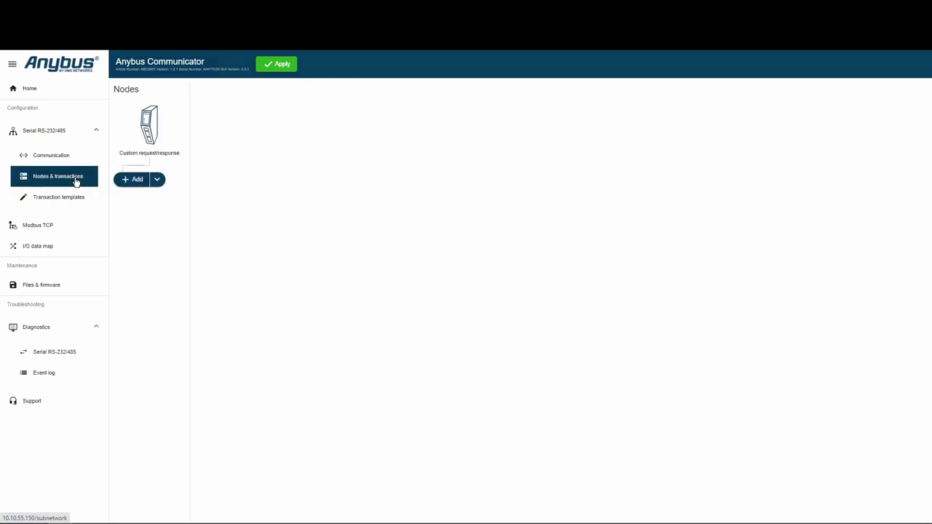
{"action": "left_click", "coordinate": [124, 185]}
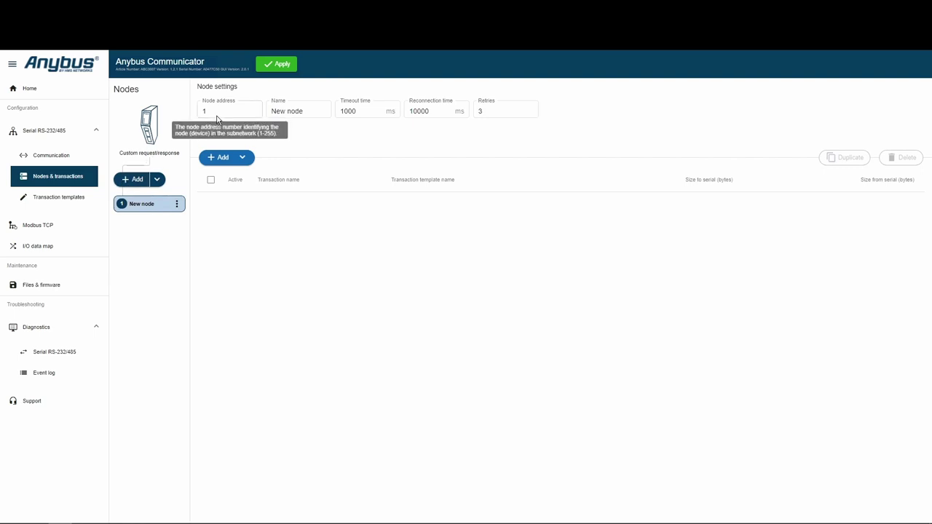
{"action": "triple_click", "coordinate": [287, 110]}
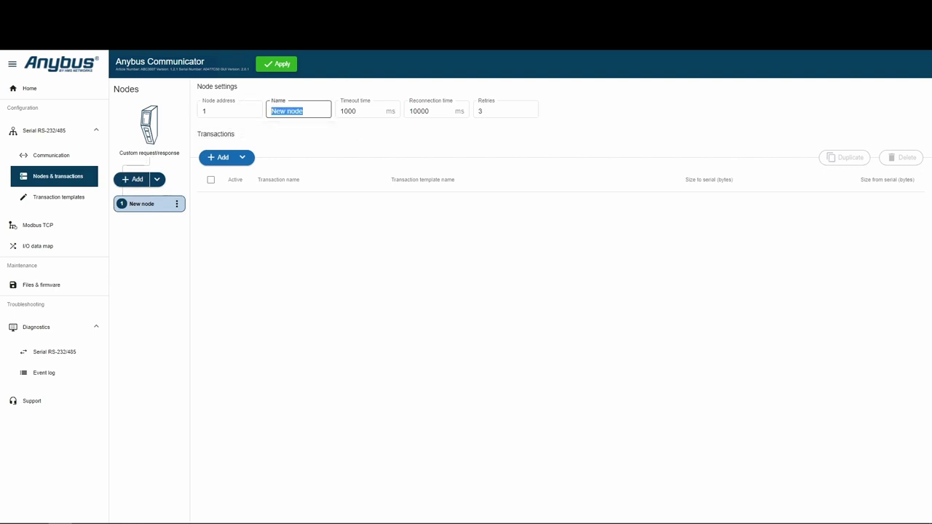
{"action": "type", "text": "Weight"}
{"action": "type", "text": "Scale"}
Add a WeightScale transaction from a new template and rename the template Read.
{"action": "left_click", "coordinate": [247, 158]}
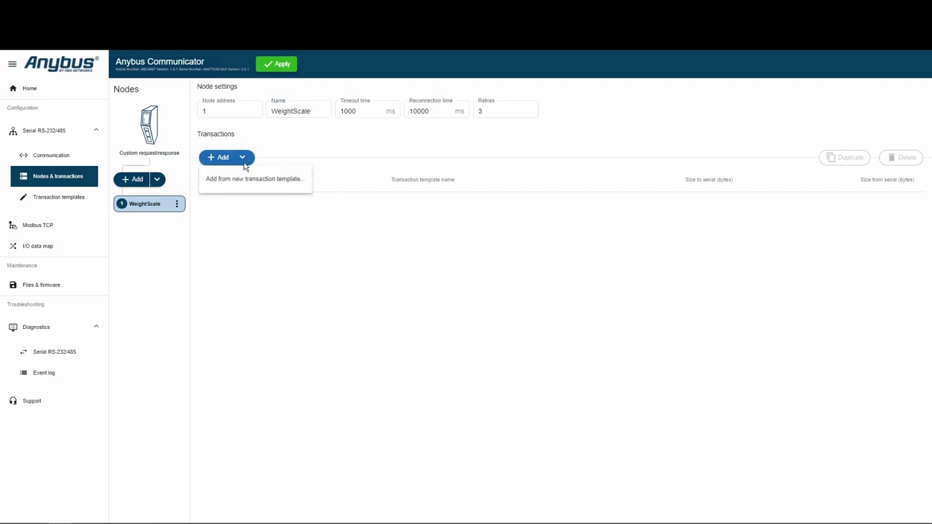
{"action": "left_click", "coordinate": [238, 186]}
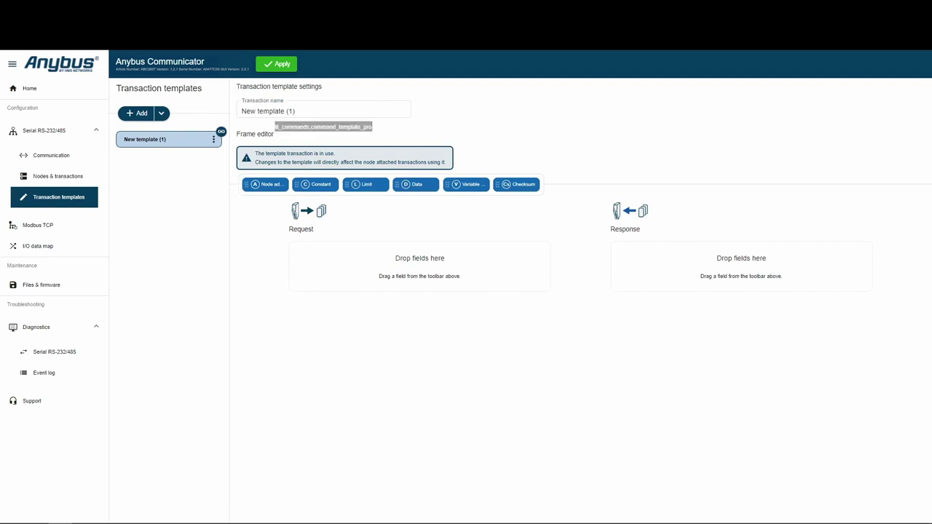
{"action": "left_click", "coordinate": [270, 111]}
{"action": "key", "text": "ctrl+a"}
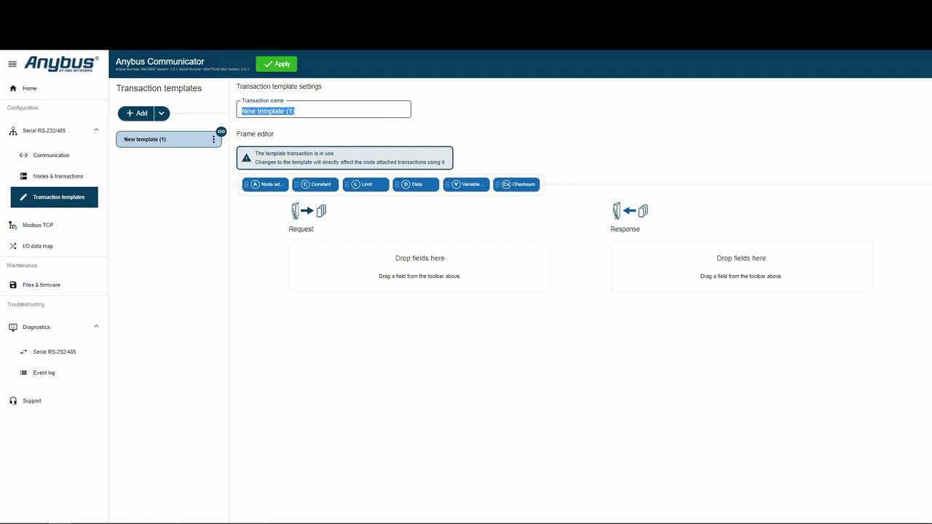
{"action": "type", "text": "Rea"}
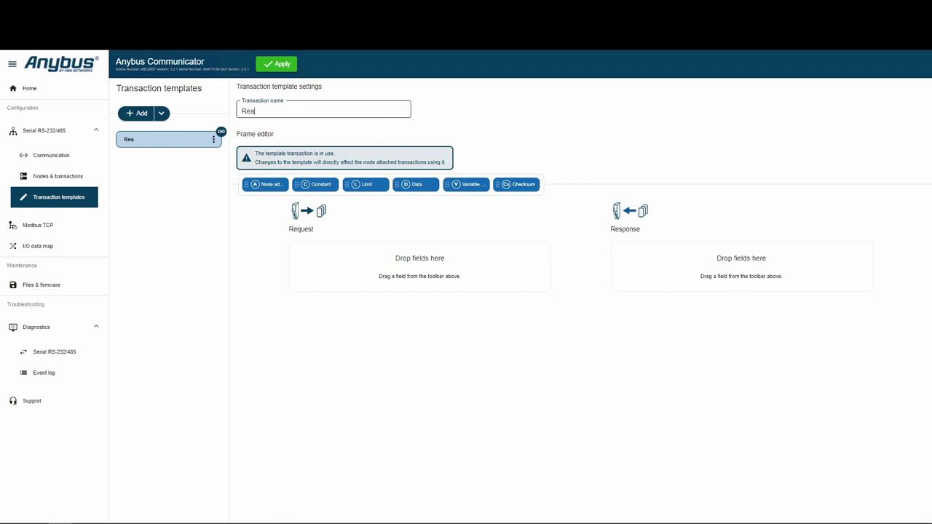
{"action": "type", "text": "d"}
Place a Node address field in the Read request and name it SlaveAddress.
{"action": "left_click", "coordinate": [270, 184]}
{"action": "left_click_drag", "start_coordinate": [271, 184], "coordinate": [371, 260]}
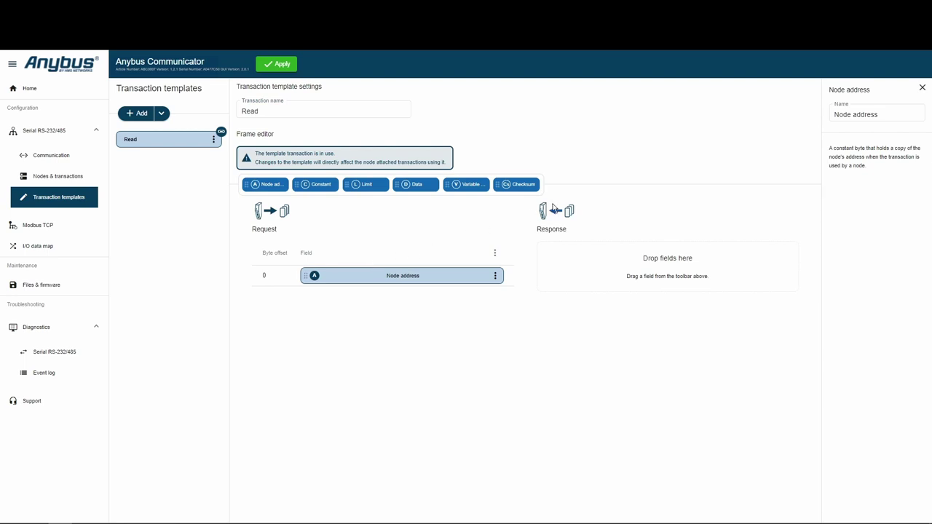
{"action": "triple_click", "coordinate": [859, 115]}
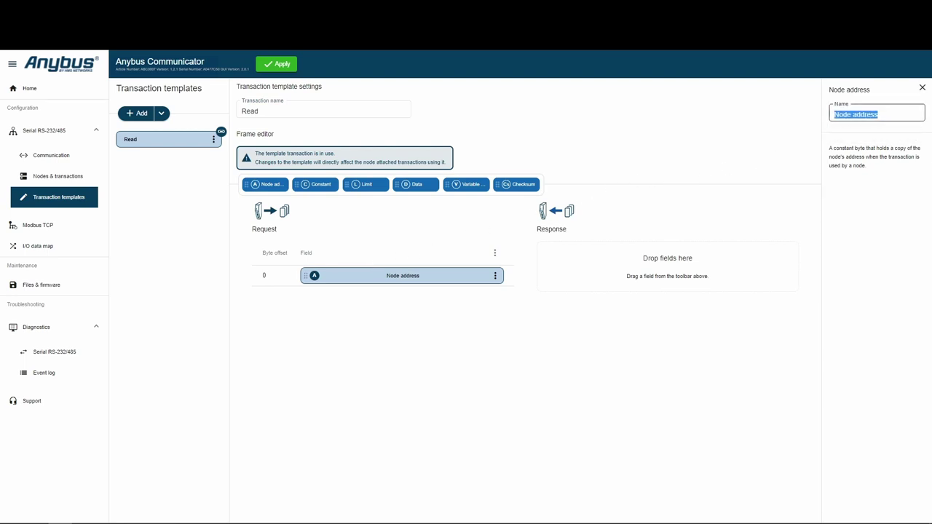
{"action": "type", "text": "Slave"}
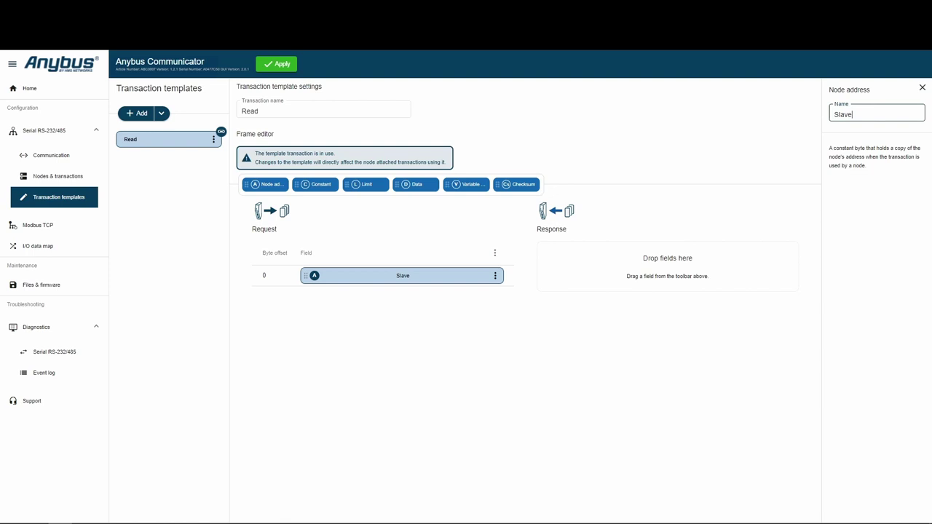
{"action": "type", "text": "Address"}
Add a Command constant after SlaveAddress with Fixed field 'No, set when used'.
{"action": "left_click_drag", "start_coordinate": [317, 184], "coordinate": [356, 304]}
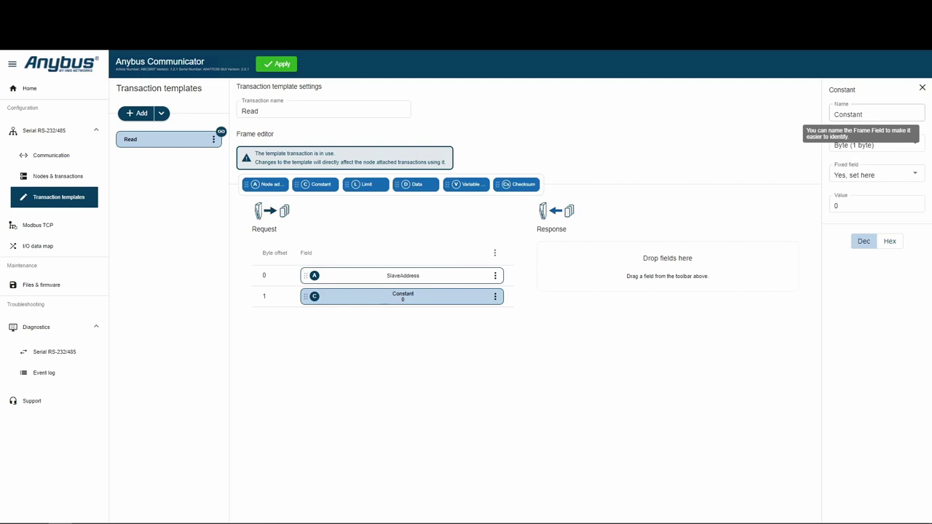
{"action": "double_click", "coordinate": [848, 114]}
{"action": "type", "text": "C"}
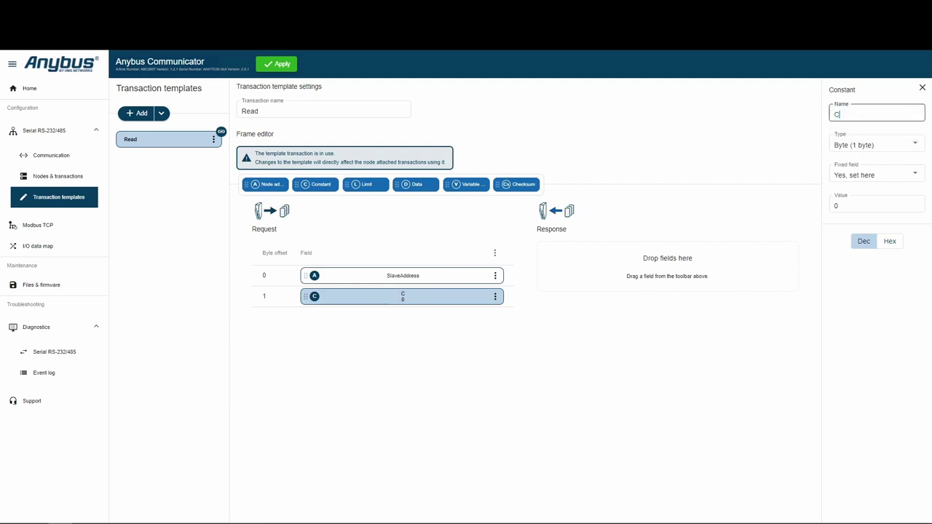
{"action": "type", "text": "ommand"}
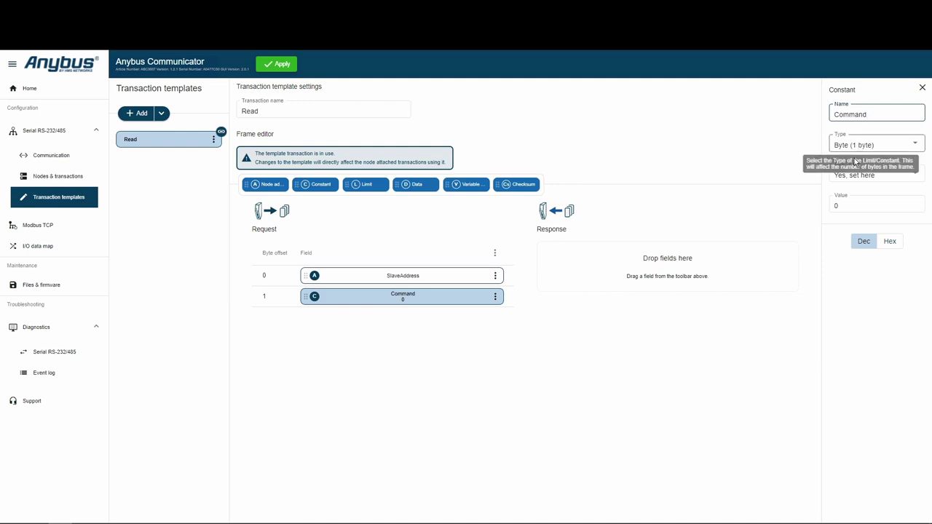
{"action": "left_click", "coordinate": [859, 175]}
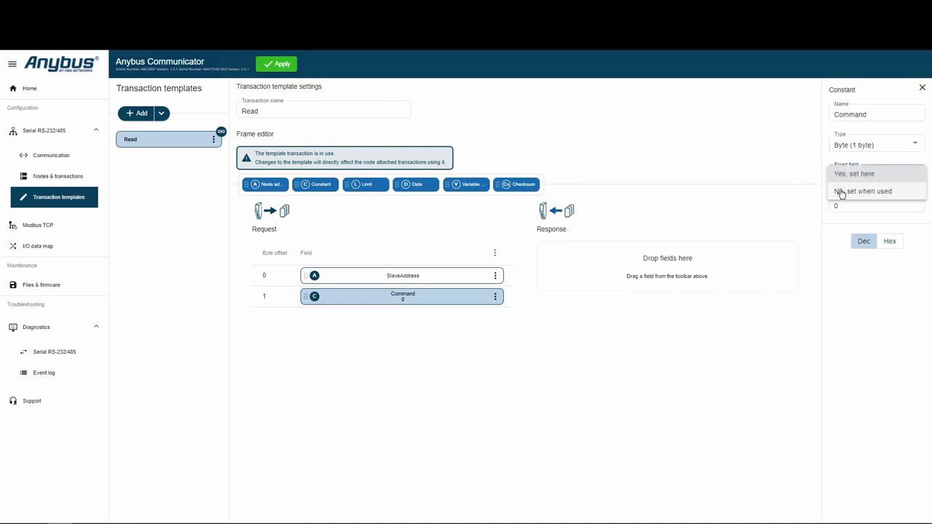
{"action": "left_click", "coordinate": [840, 190]}
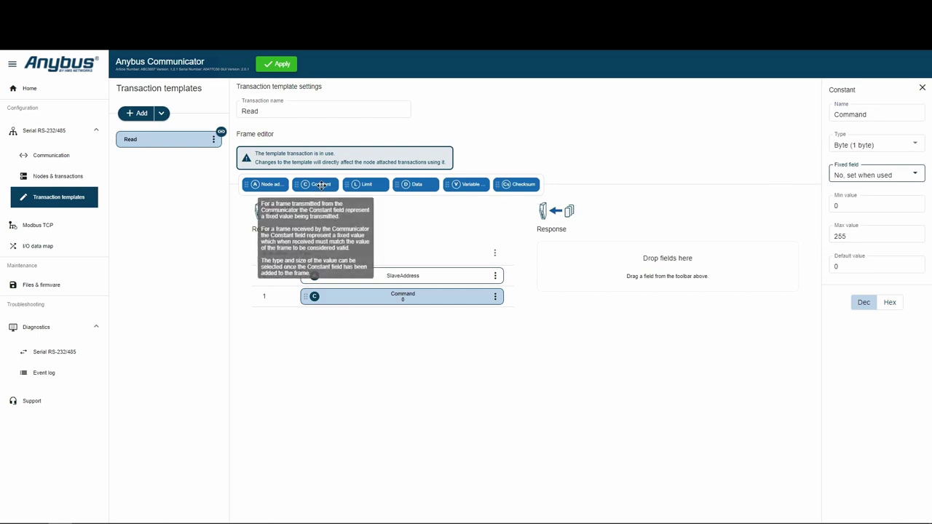
Add a StartRegister constant as a two-byte Word, set when used, after Command.
{"action": "left_click_drag", "start_coordinate": [321, 184], "coordinate": [361, 324]}
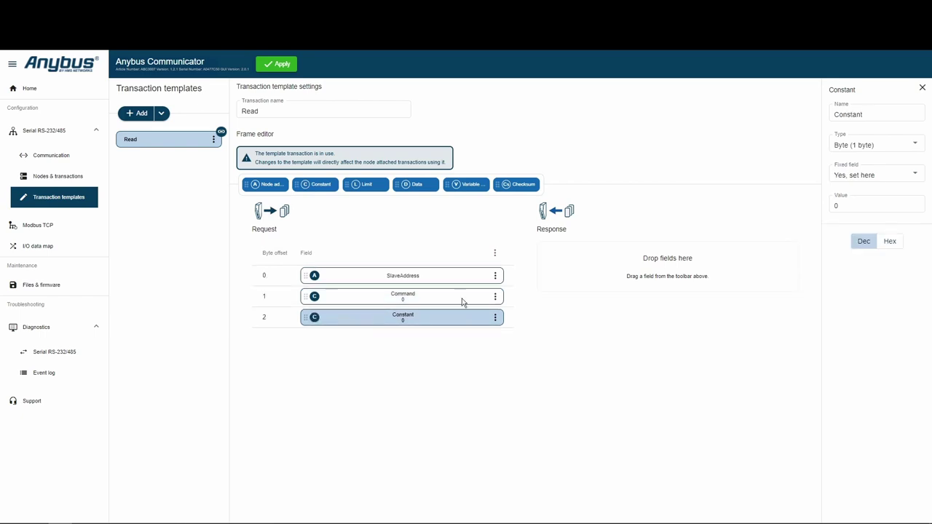
{"action": "double_click", "coordinate": [848, 114]}
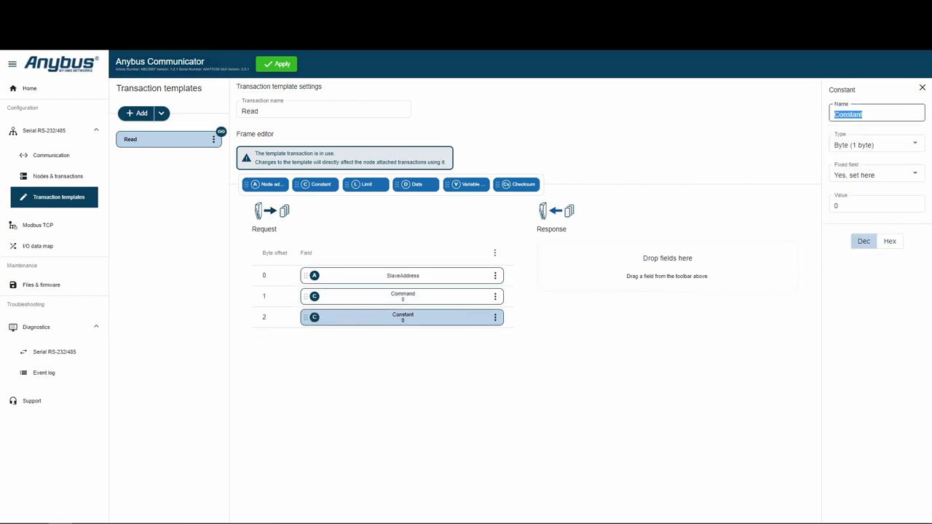
{"action": "type", "text": "Star"}
{"action": "type", "text": "tRegister"}
{"action": "left_click", "coordinate": [851, 144]}
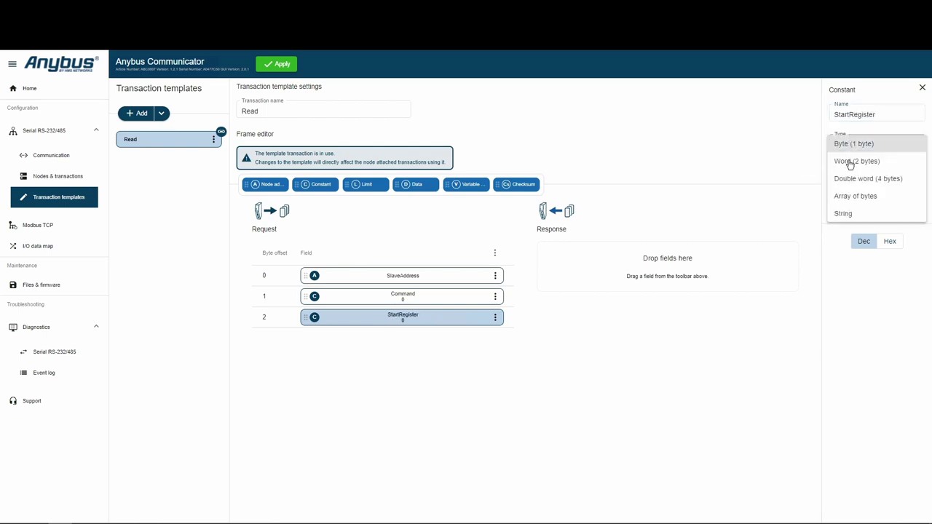
{"action": "left_click", "coordinate": [850, 164]}
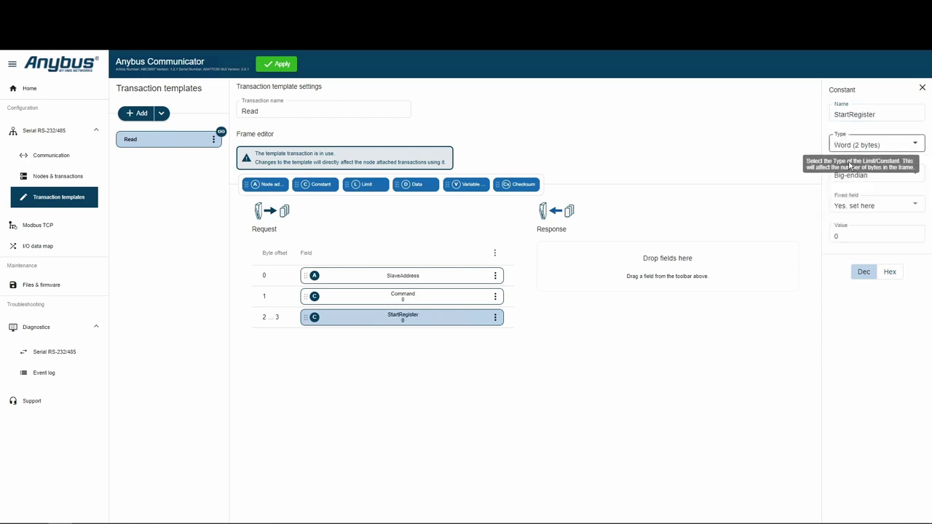
{"action": "left_click", "coordinate": [844, 211]}
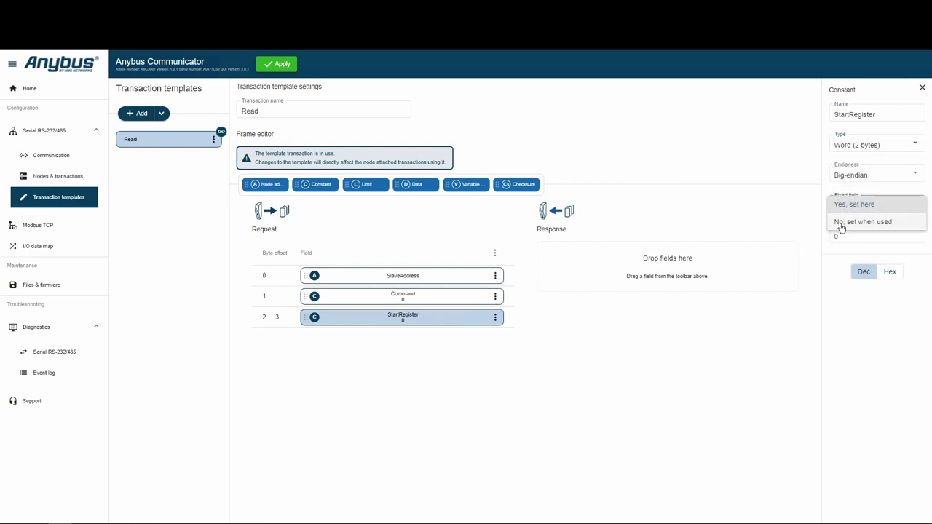
{"action": "left_click", "coordinate": [843, 221]}
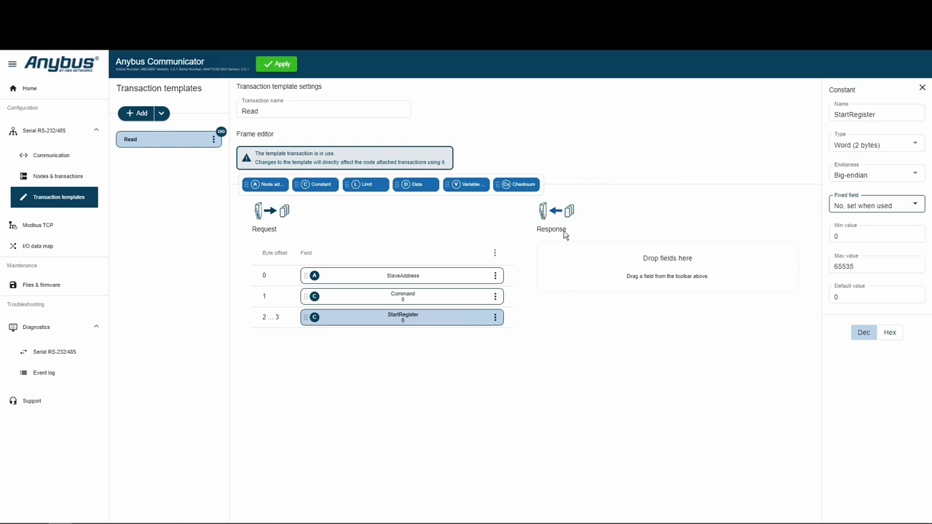
{"action": "left_click", "coordinate": [323, 185]}
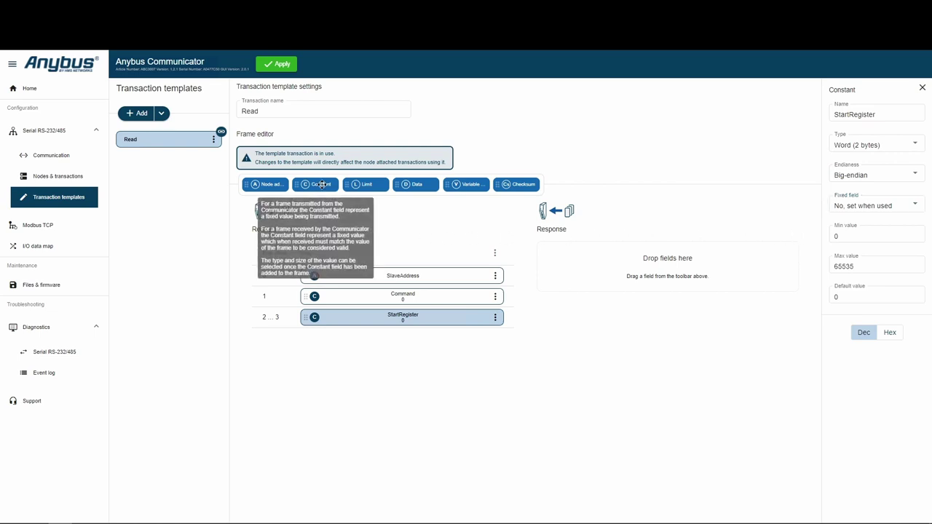
Add an EndRegister constant as a two-byte Word, set when used, after StartRegister.
{"action": "left_click_drag", "start_coordinate": [322, 184], "coordinate": [364, 350]}
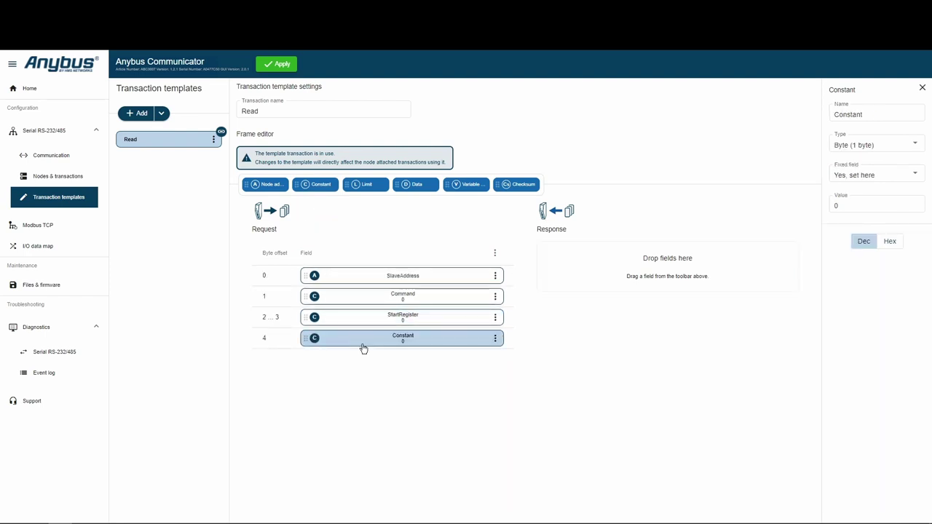
{"action": "key", "text": "ctrl+a"}
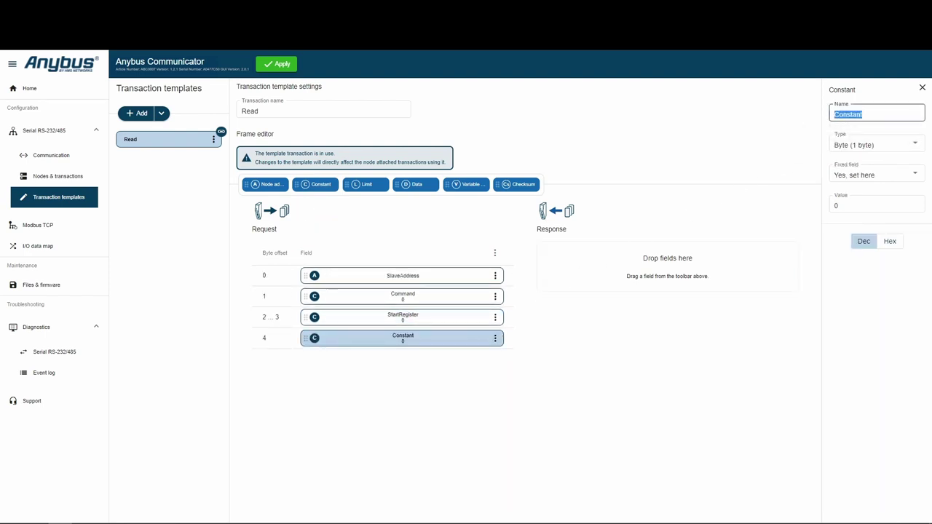
{"action": "type", "text": "EndR"}
{"action": "type", "text": "egister"}
{"action": "left_click", "coordinate": [848, 145]}
{"action": "left_click", "coordinate": [846, 160]}
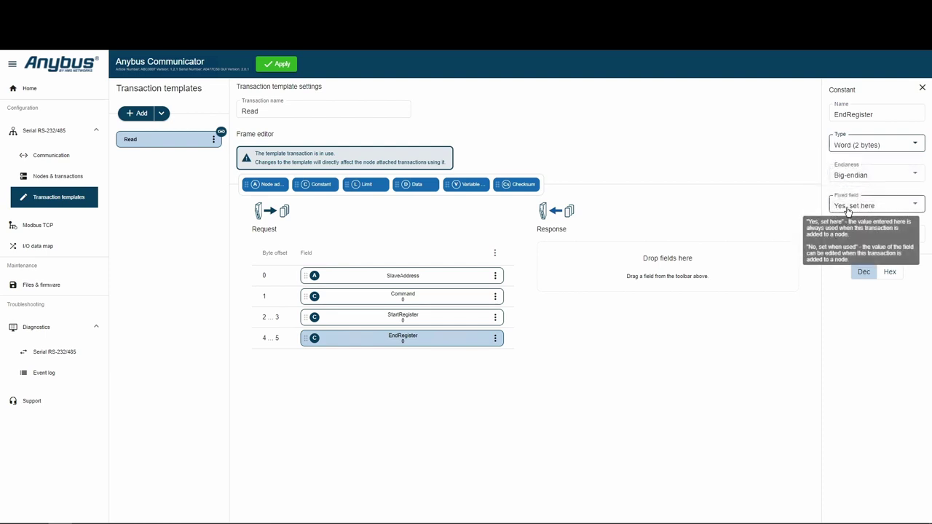
{"action": "left_click", "coordinate": [846, 211]}
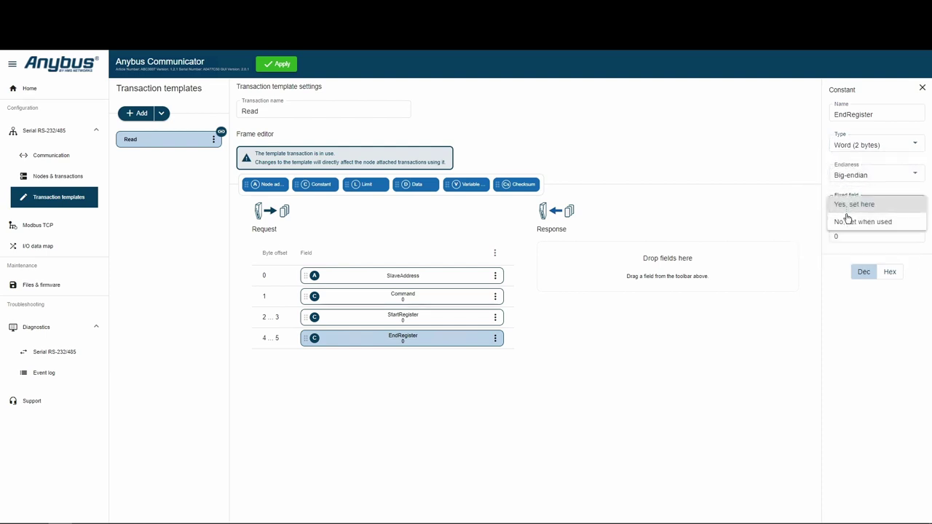
{"action": "left_click", "coordinate": [849, 223]}
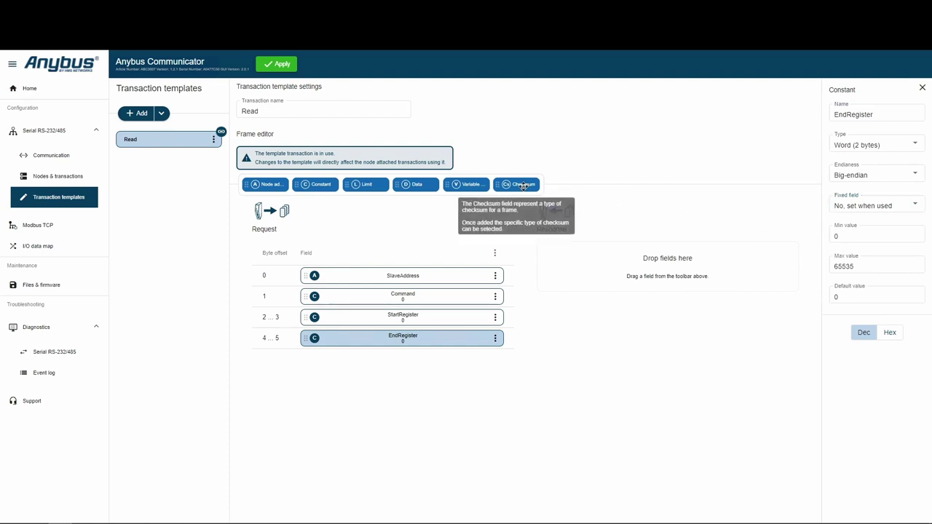
Append a CRC-16-IBM Checksum field to the end of the Read request.
{"action": "mouse_move", "coordinate": [521, 184]}
{"action": "left_mouse_down"}
{"action": "mouse_move", "coordinate": [400, 341]}
{"action": "mouse_move", "coordinate": [391, 372]}
{"action": "left_mouse_up"}
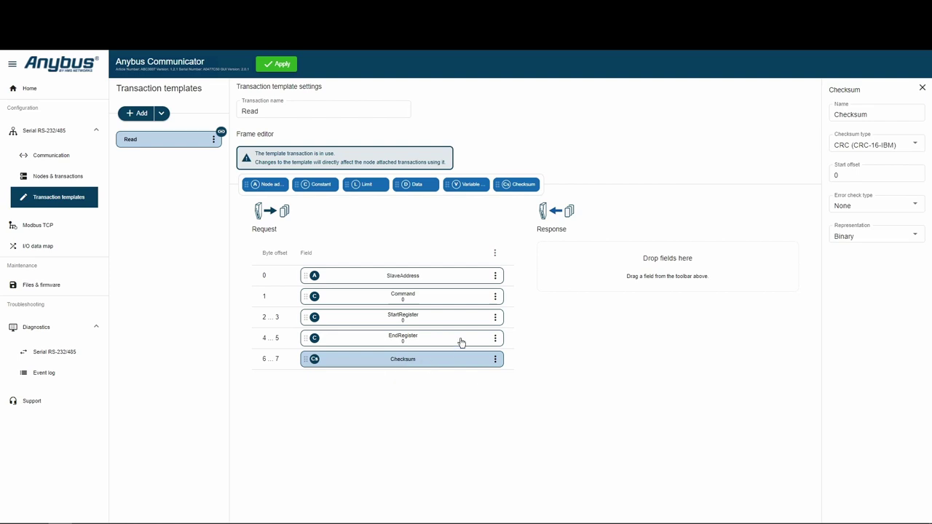
Copy the SlaveAddress and Command fields into the Response frame.
{"action": "left_click", "coordinate": [496, 276]}
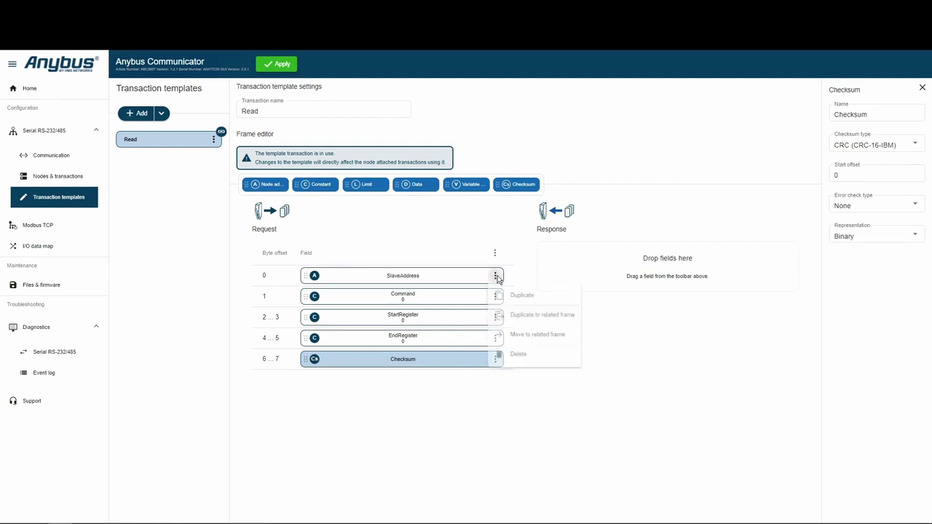
{"action": "left_click", "coordinate": [524, 321]}
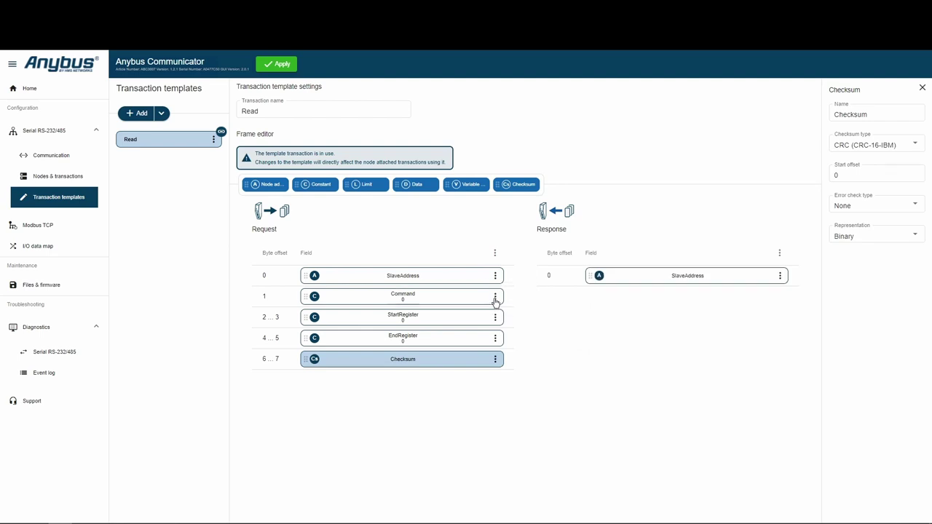
{"action": "left_click", "coordinate": [495, 298]}
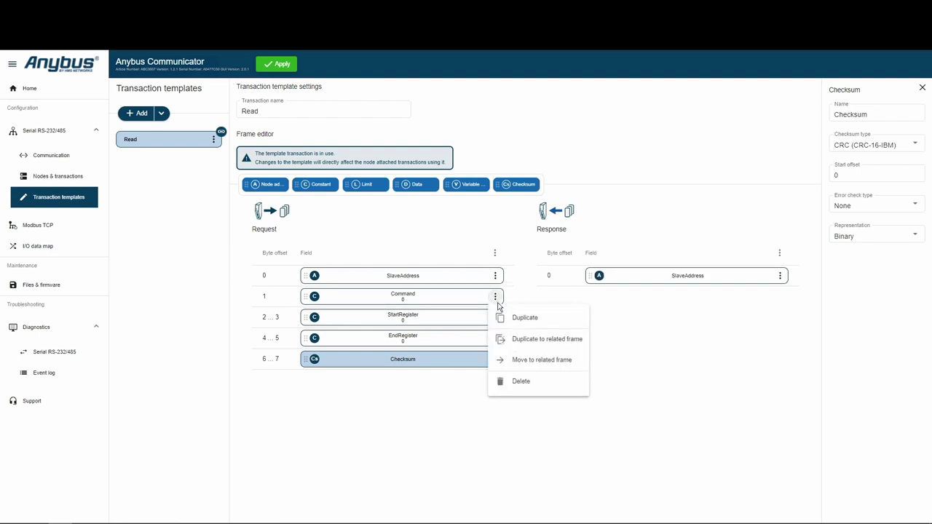
{"action": "left_click", "coordinate": [526, 338]}
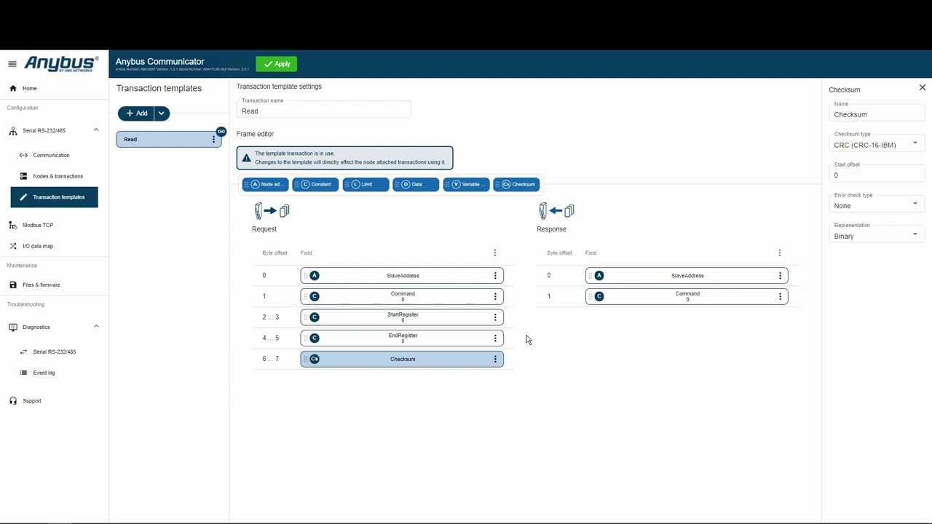
{"action": "mouse_move", "coordinate": [315, 184]}
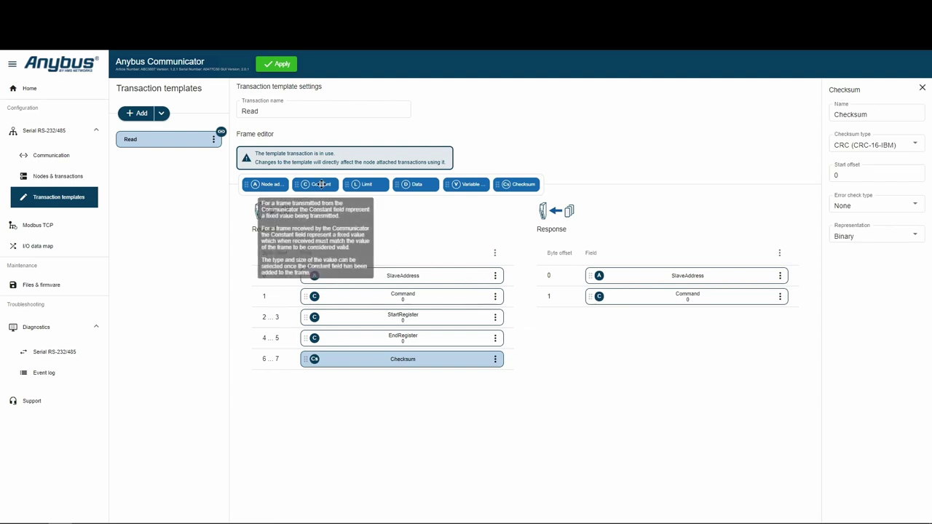
Add a ByteCount constant with value 2 to the response.
{"action": "left_click_drag", "start_coordinate": [321, 184], "coordinate": [677, 323]}
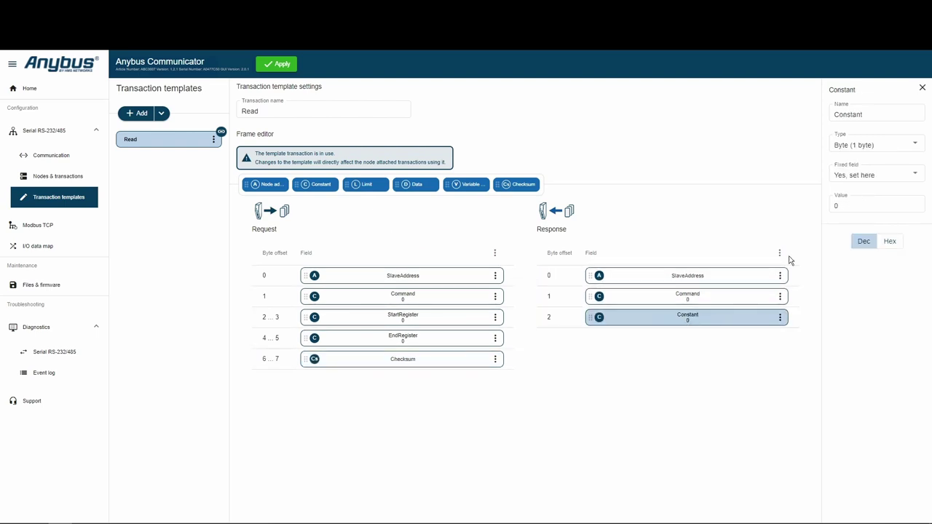
{"action": "double_click", "coordinate": [848, 115]}
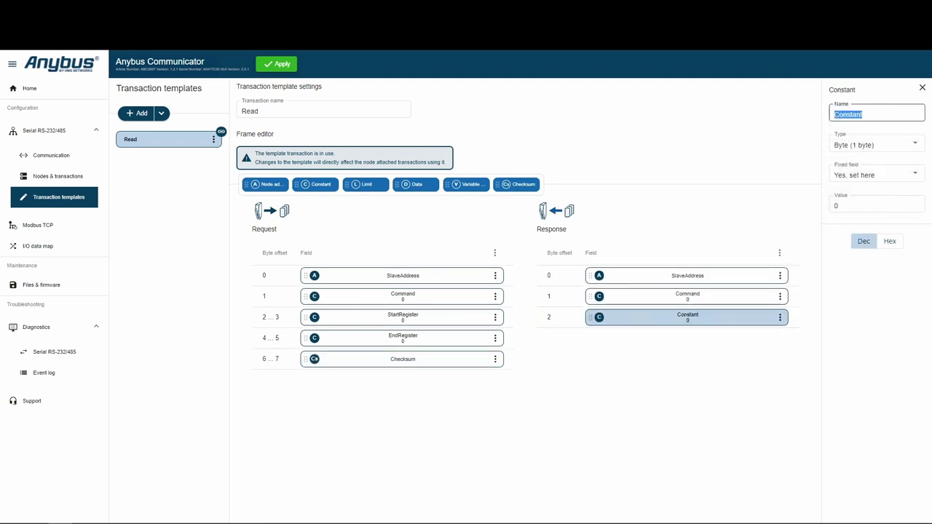
{"action": "type", "text": "ByteCoun"}
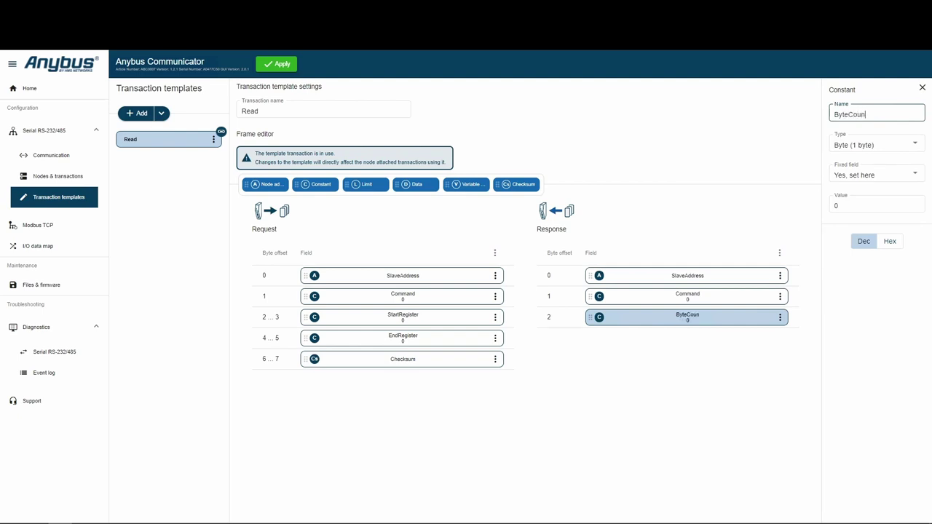
{"action": "type", "text": "t"}
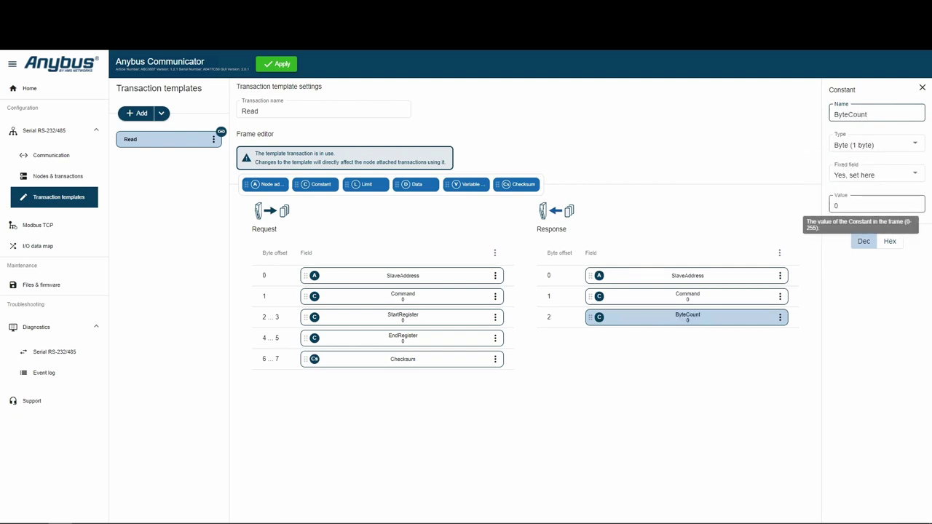
{"action": "double_click", "coordinate": [837, 205]}
{"action": "type", "text": "2"}
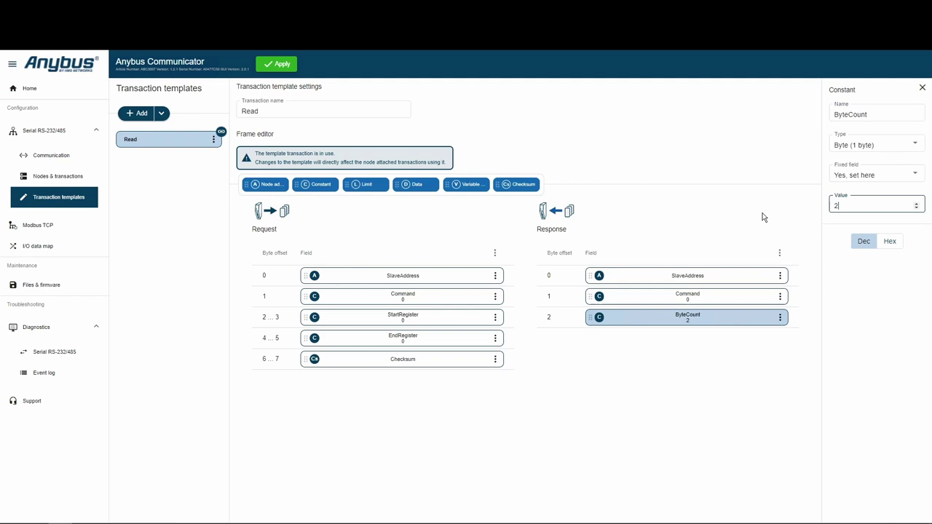
{"action": "left_click", "coordinate": [762, 217]}
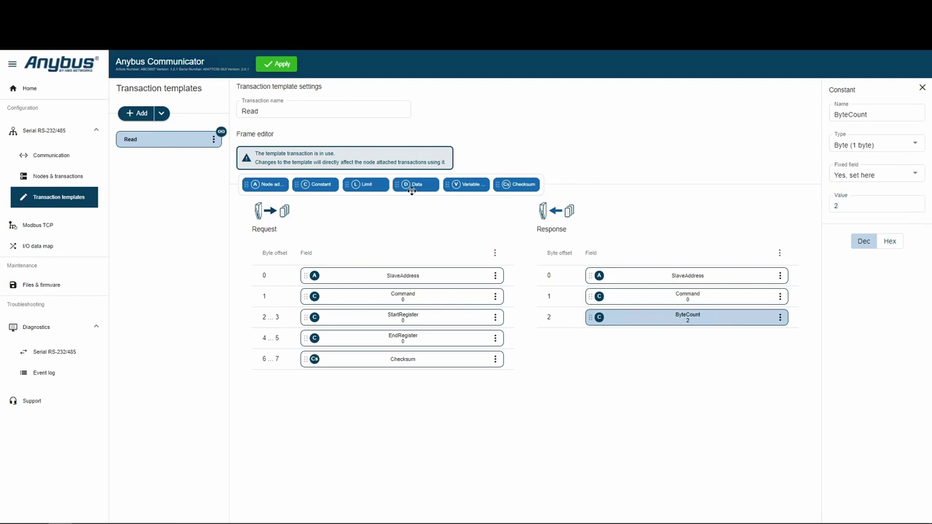
Add a 2-byte Data field after ByteCount, then a Checksum field at the end.
{"action": "left_click_drag", "start_coordinate": [412, 185], "coordinate": [618, 345]}
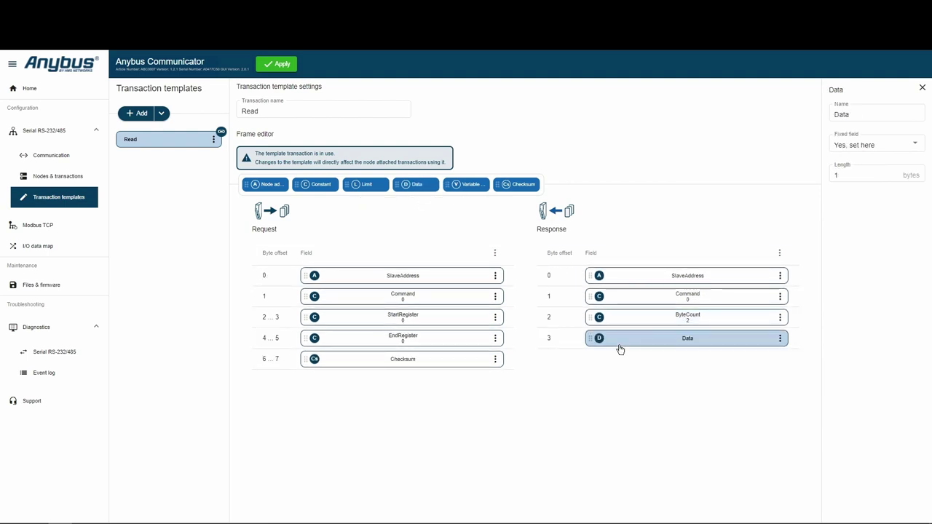
{"action": "double_click", "coordinate": [835, 175]}
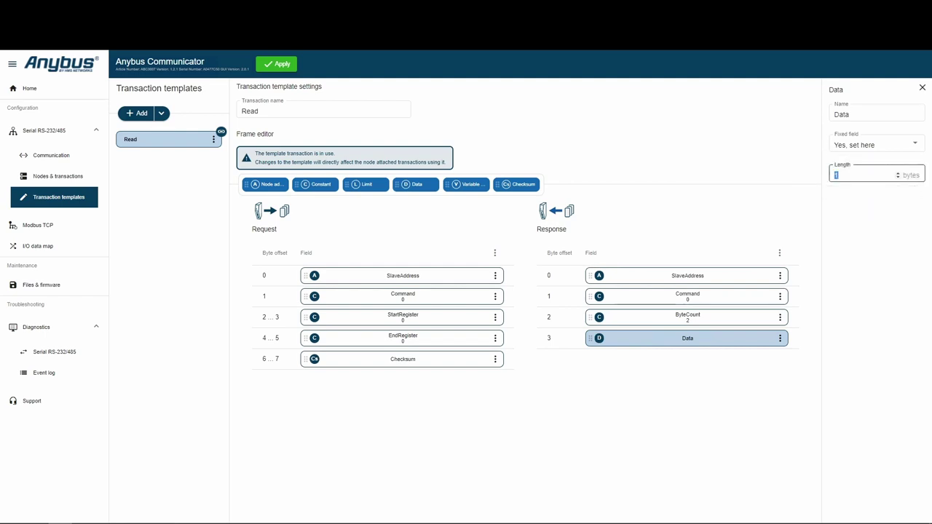
{"action": "type", "text": "2"}
{"action": "left_click_drag", "start_coordinate": [514, 184], "coordinate": [629, 370]}
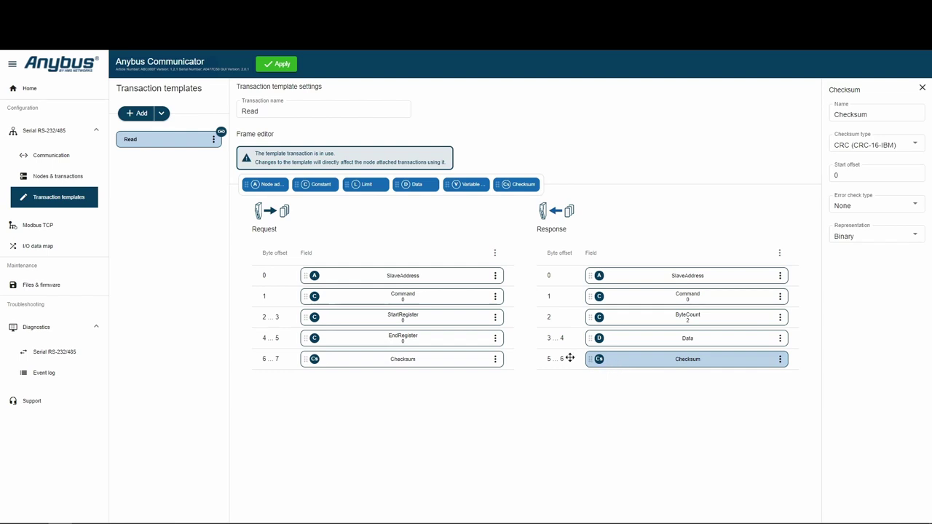
Rename the WeightScale node's transaction to ReadWeight.
{"action": "left_click", "coordinate": [78, 182]}
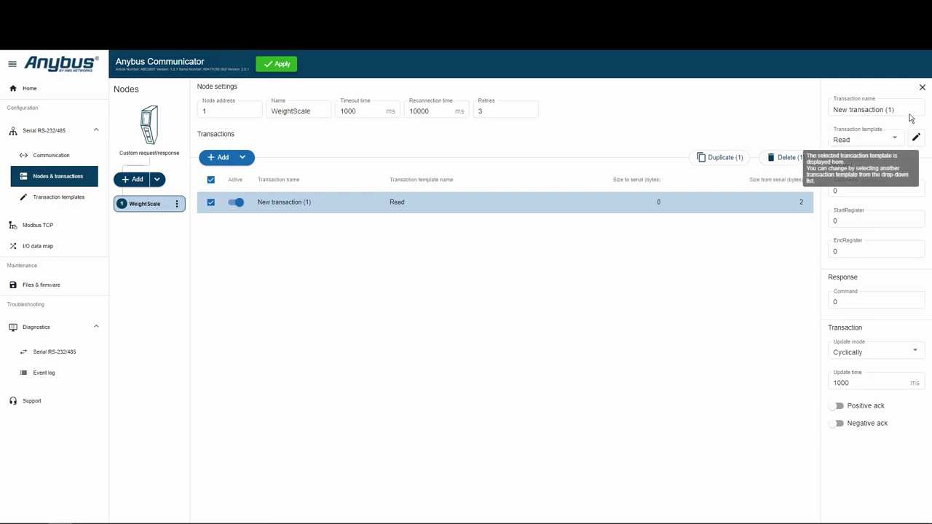
{"action": "triple_click", "coordinate": [866, 110]}
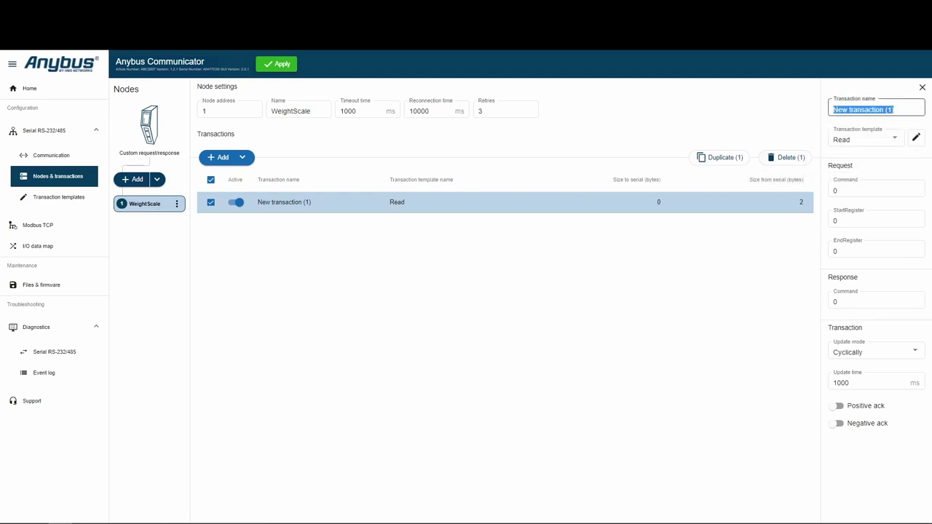
{"action": "type", "text": "ReadWei"}
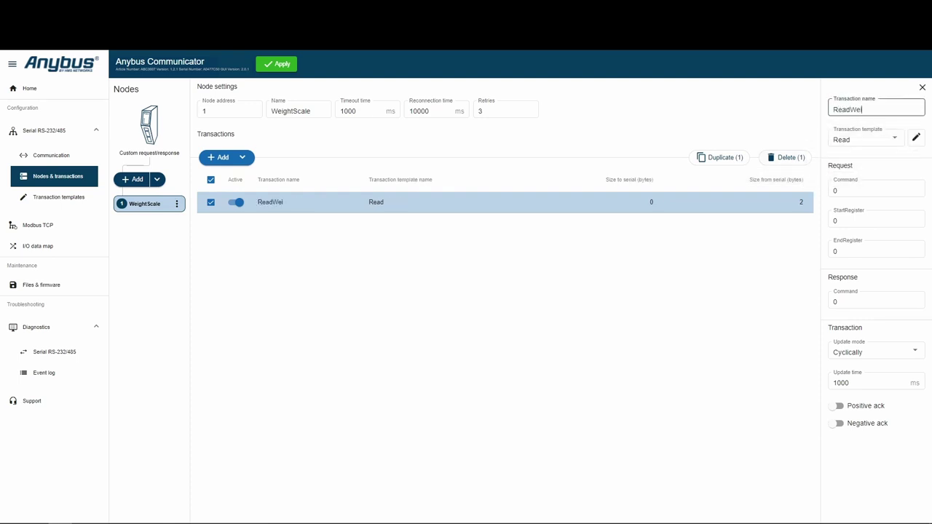
{"action": "type", "text": "ght"}
Set ReadWeight's request Command 4, EndRegister 1 and response Command 4.
{"action": "left_click", "coordinate": [870, 190]}
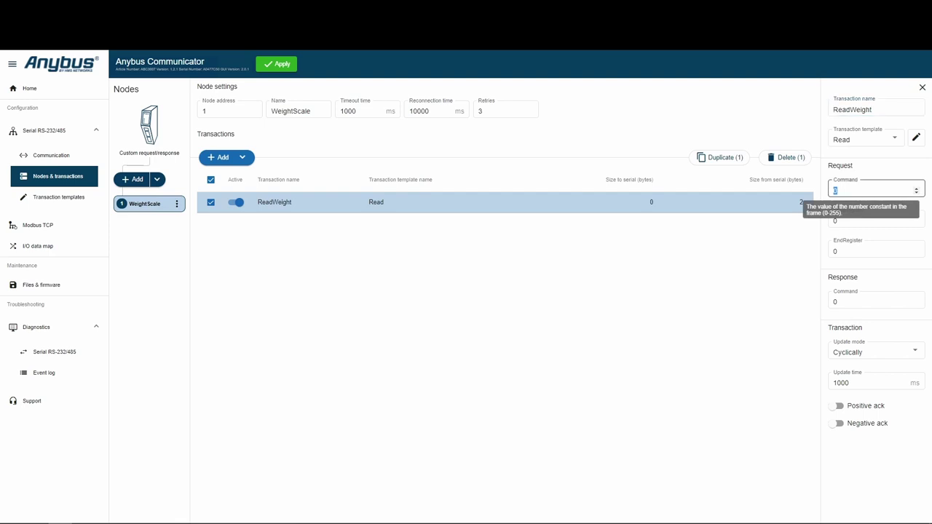
{"action": "type", "text": "4"}
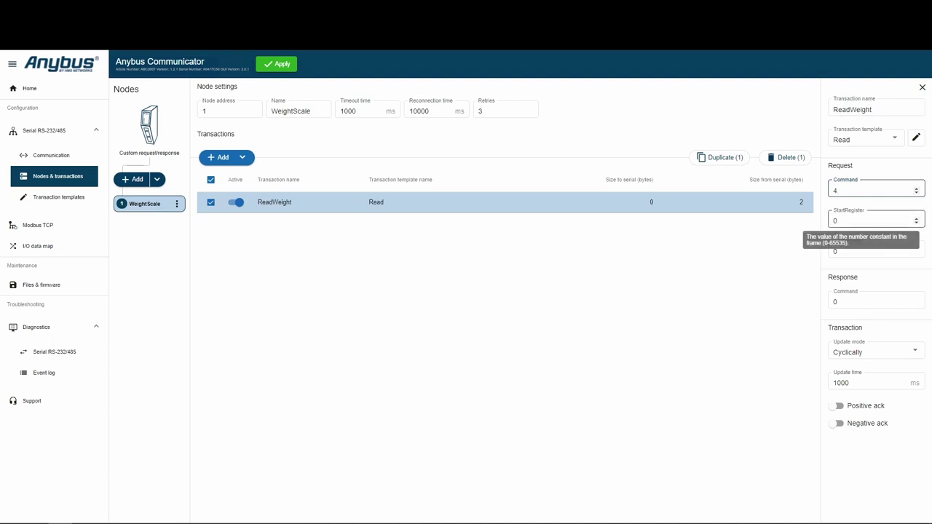
{"action": "left_click", "coordinate": [870, 250]}
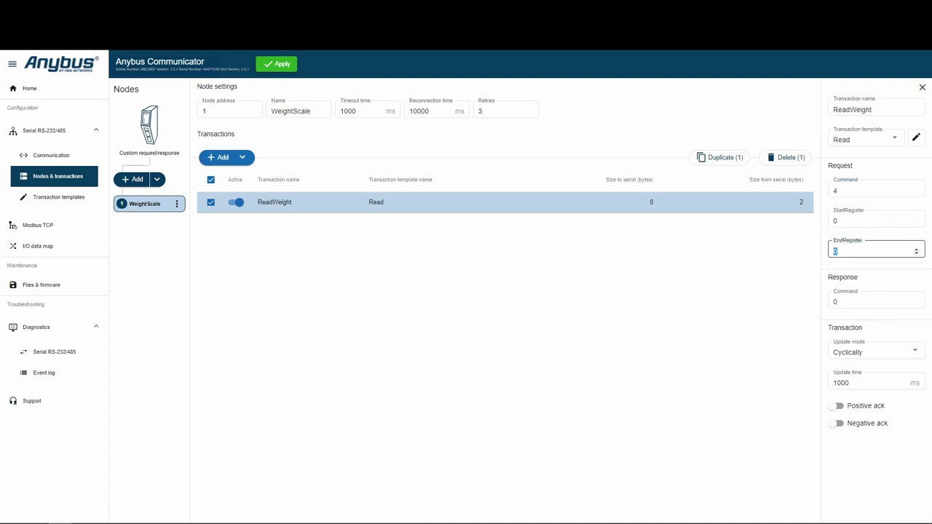
{"action": "type", "text": "1"}
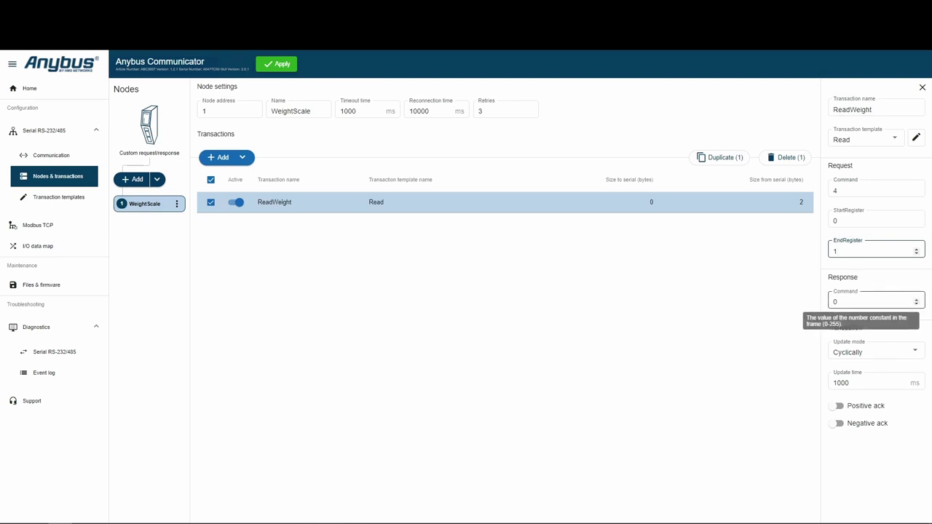
{"action": "left_click", "coordinate": [870, 301]}
{"action": "type", "text": "4"}
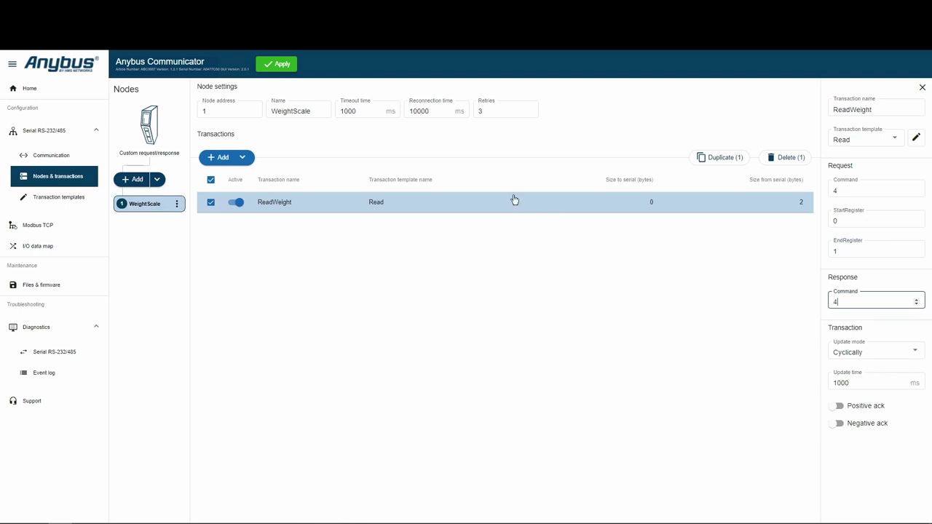
Apply the configuration to the device, overwriting the existing one, and view the Home overview.
{"action": "left_click", "coordinate": [281, 64]}
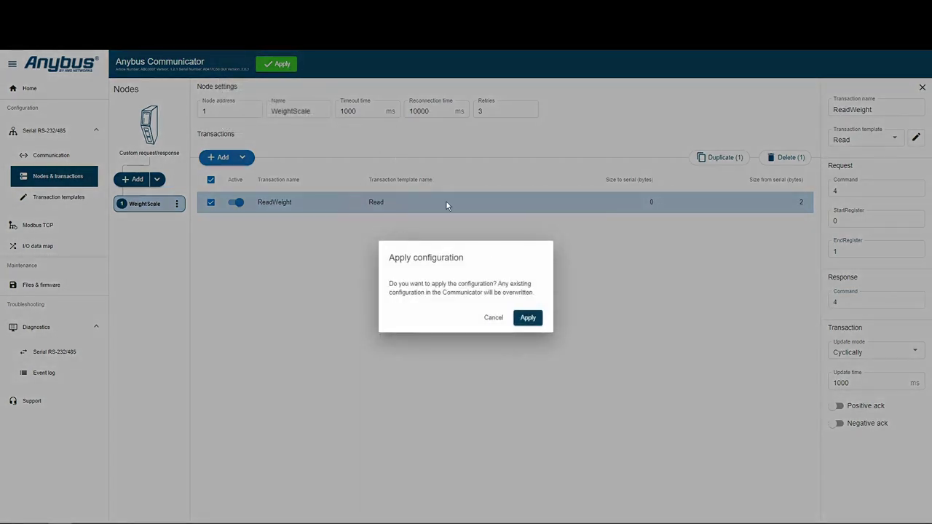
{"action": "left_click", "coordinate": [532, 321]}
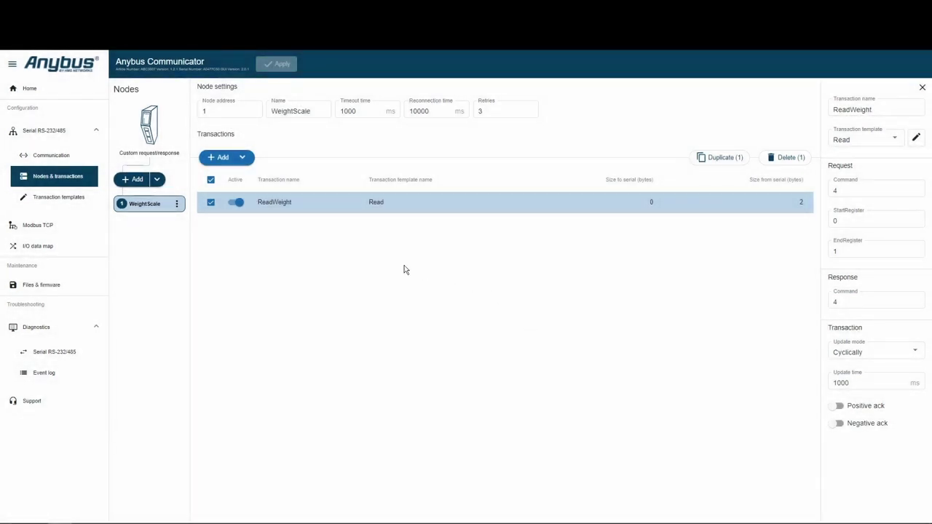
{"action": "left_click", "coordinate": [57, 93]}
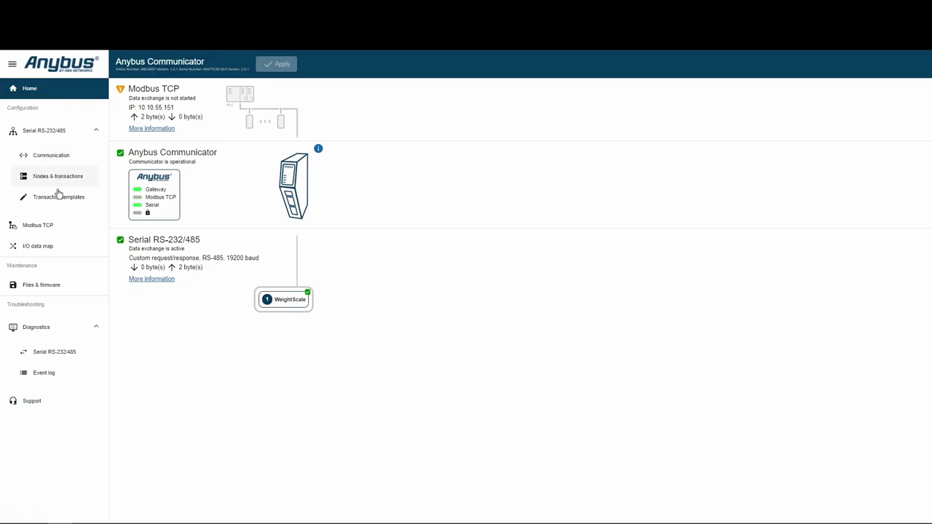
Show the I/O data map with WeightScale ReadWeight Data at Modbus TCP addresses 0–1.
{"action": "left_click", "coordinate": [58, 245]}
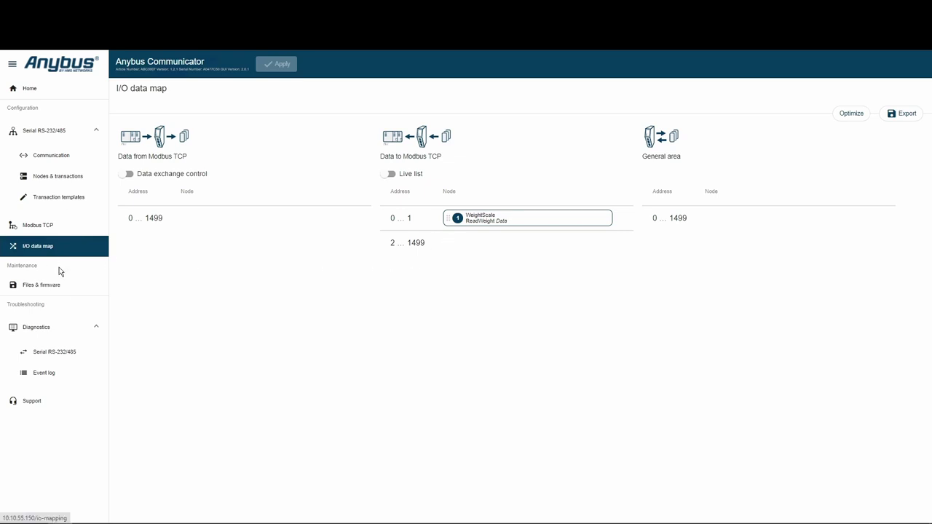
{"action": "left_click", "coordinate": [53, 353]}
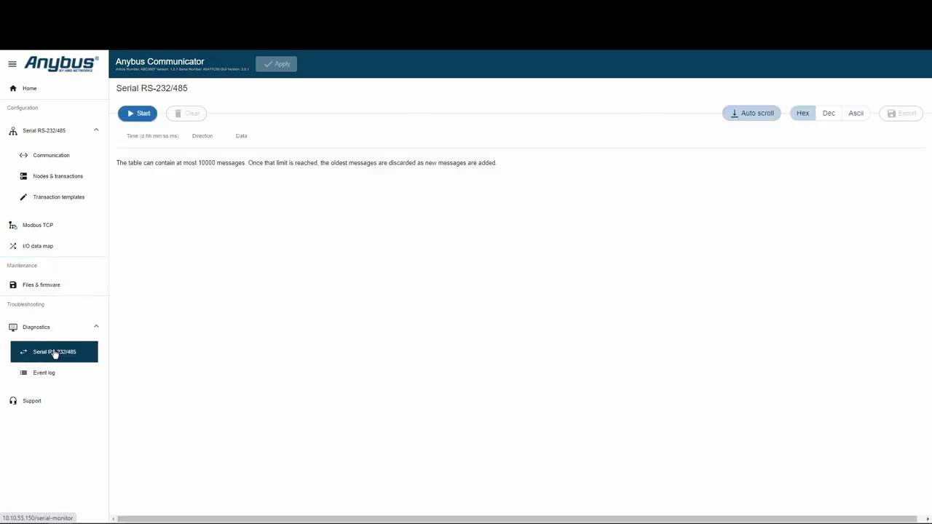
{"action": "left_click", "coordinate": [142, 114]}
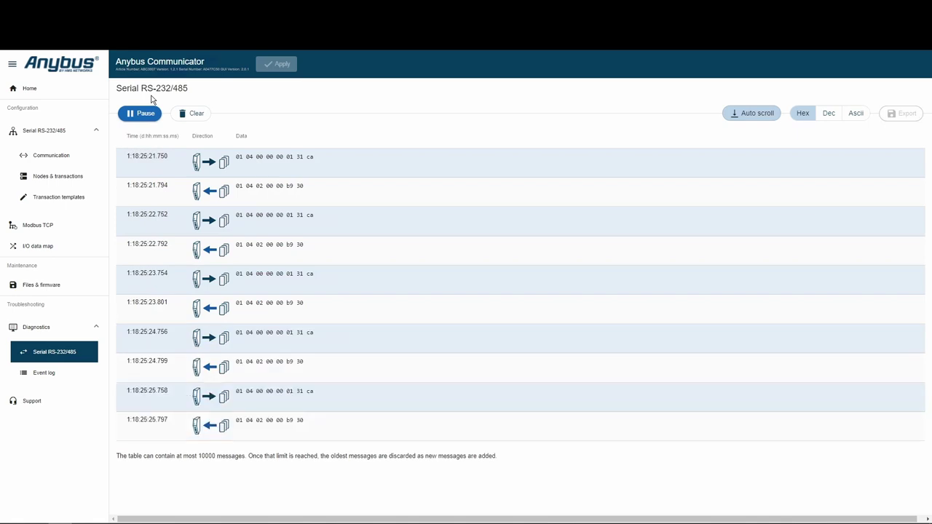
{"action": "left_click", "coordinate": [148, 101]}
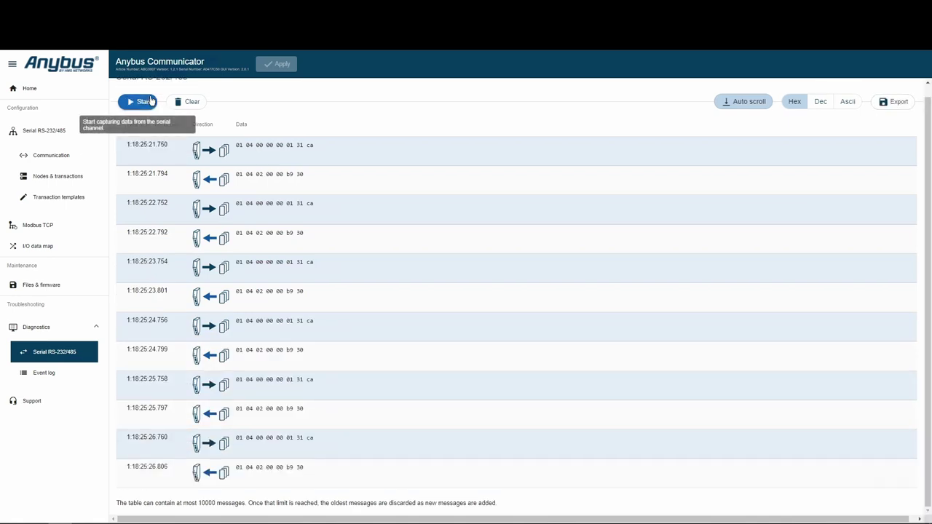
{"action": "left_click", "coordinate": [50, 89]}
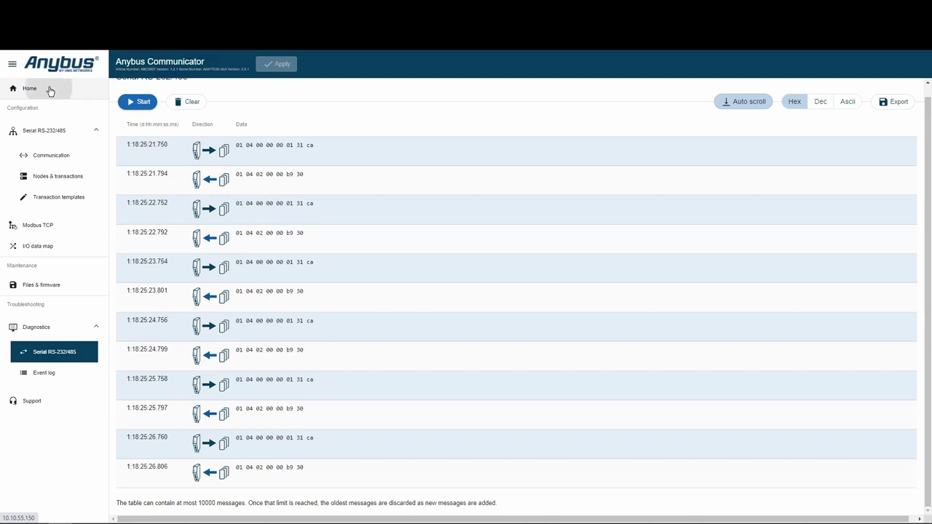